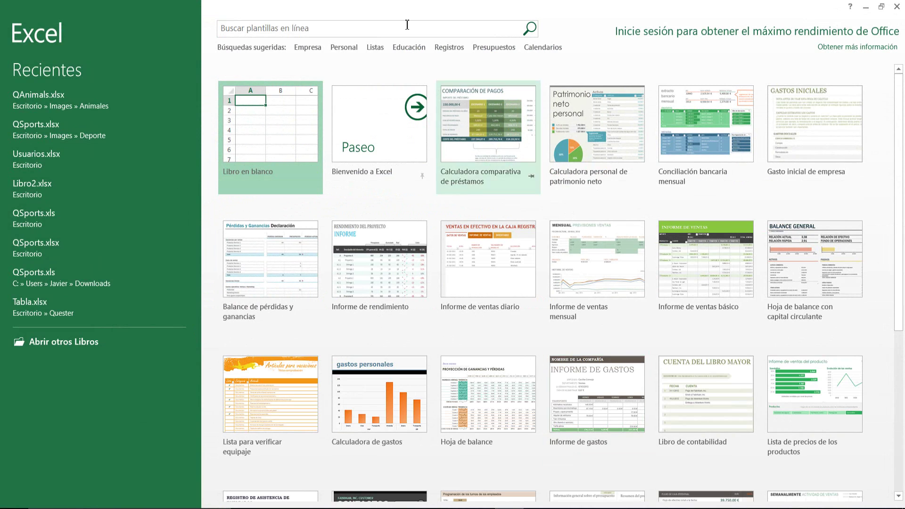
# Step: Create a blank workbook (Libro1), check the Usuarios table's id, Nombre, Edad columns, then return to Excel
pyautogui.click(250, 120)
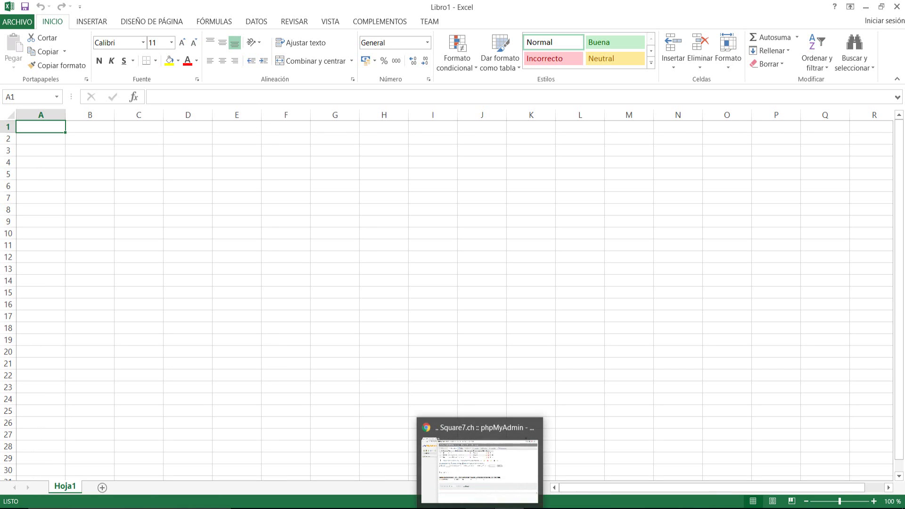
pyautogui.click(480, 466)
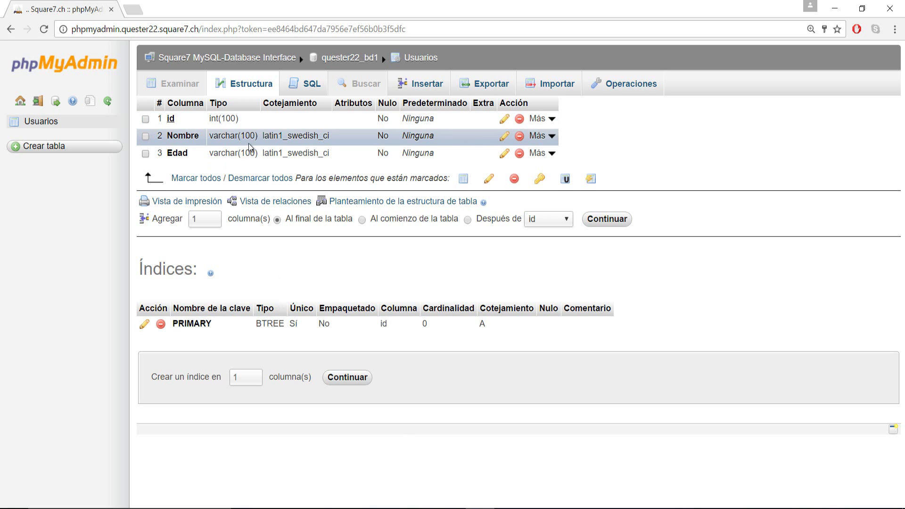
pyautogui.hotkey('alt', 'Tab')
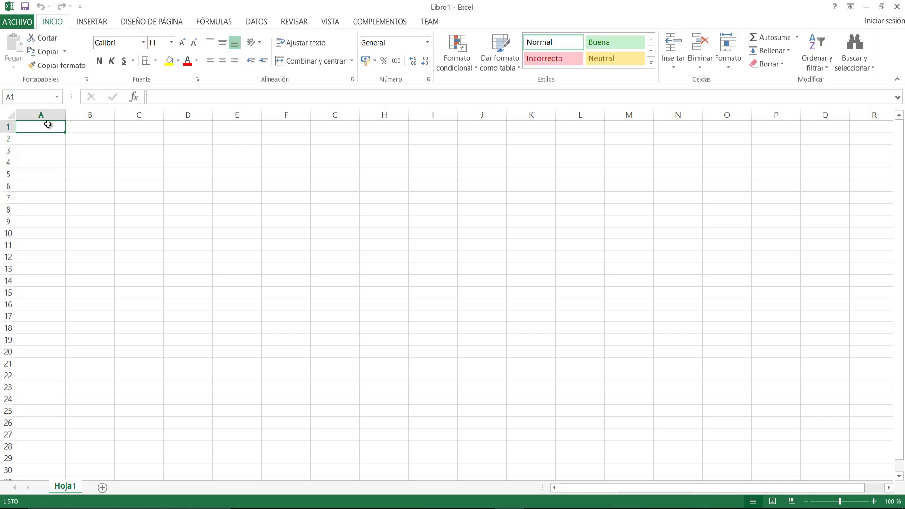
# Step: Enter the headers id, Nombre and Edad in cells A1:C1
pyautogui.write('id')
pyautogui.click(98, 131)
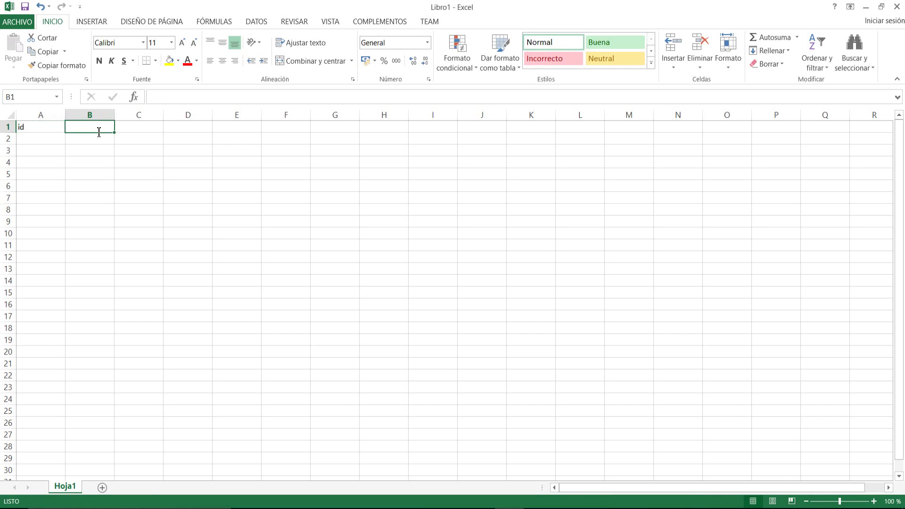
pyautogui.write('Nombre')
pyautogui.click(153, 128)
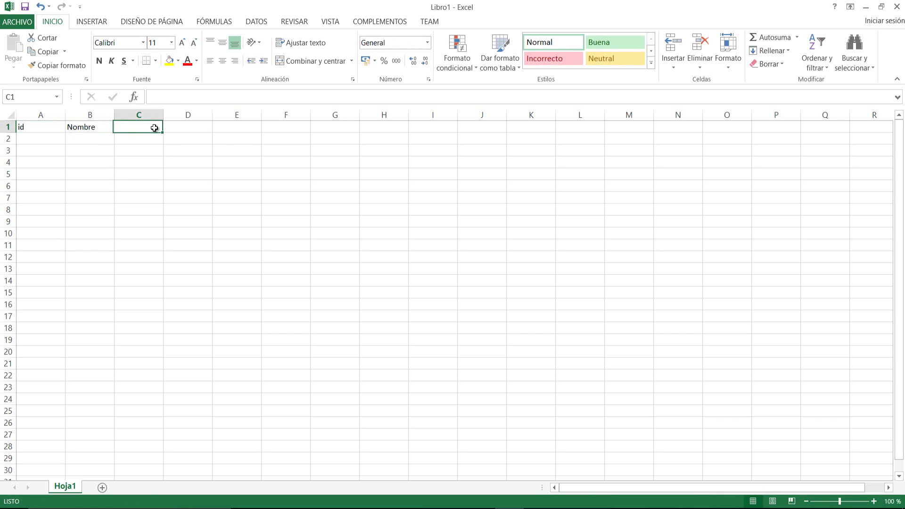
pyautogui.write('Edad')
pyautogui.click(202, 158)
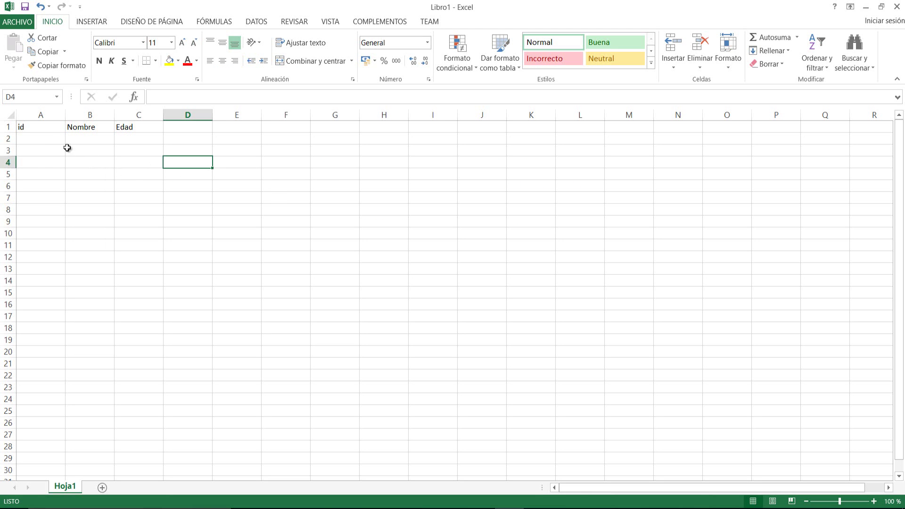
# Step: Fill rows 2–4 with ids 1–3, each user's name, and ages 25, 22 and 17
pyautogui.click(55, 140)
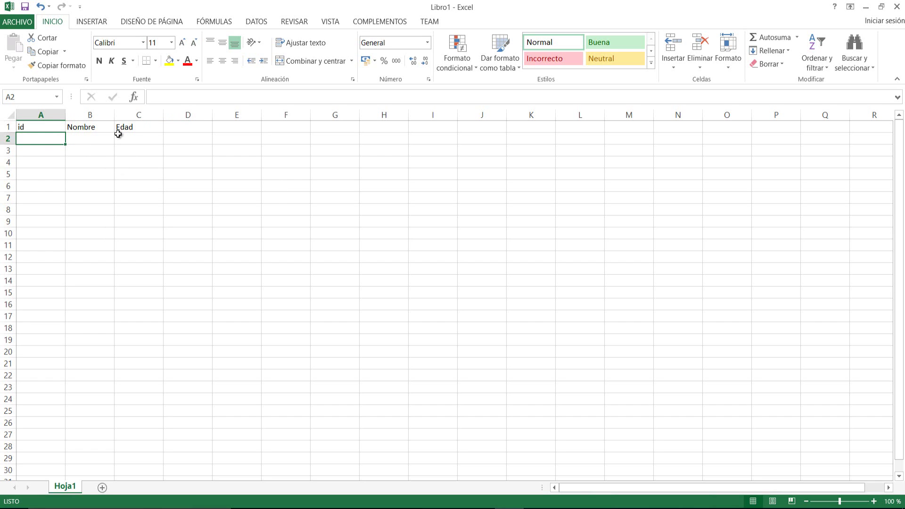
pyautogui.write('1')
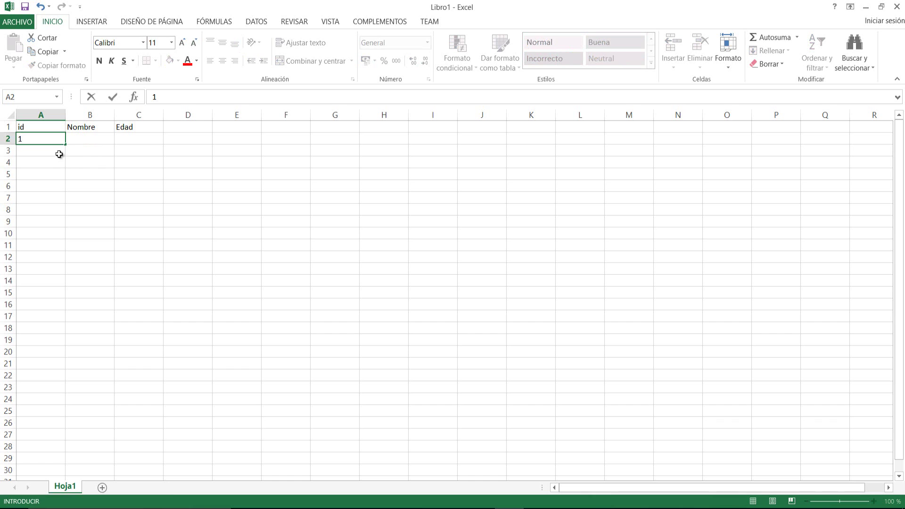
pyautogui.click(90, 139)
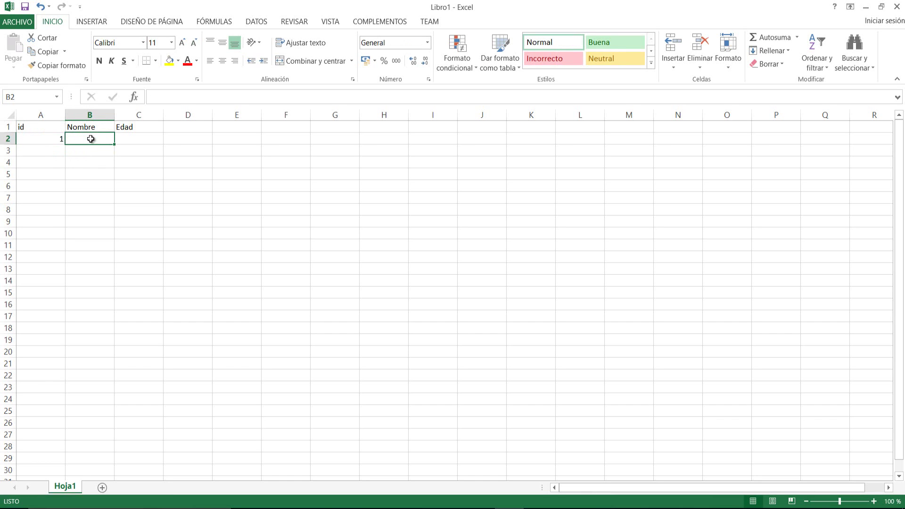
pyautogui.write('Javier')
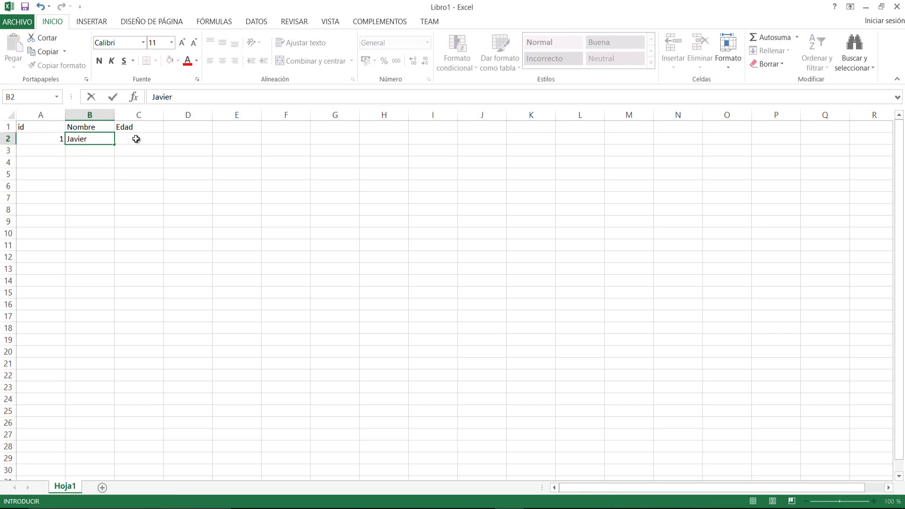
pyautogui.click(135, 139)
pyautogui.write('25')
pyautogui.click(53, 153)
pyautogui.write('2')
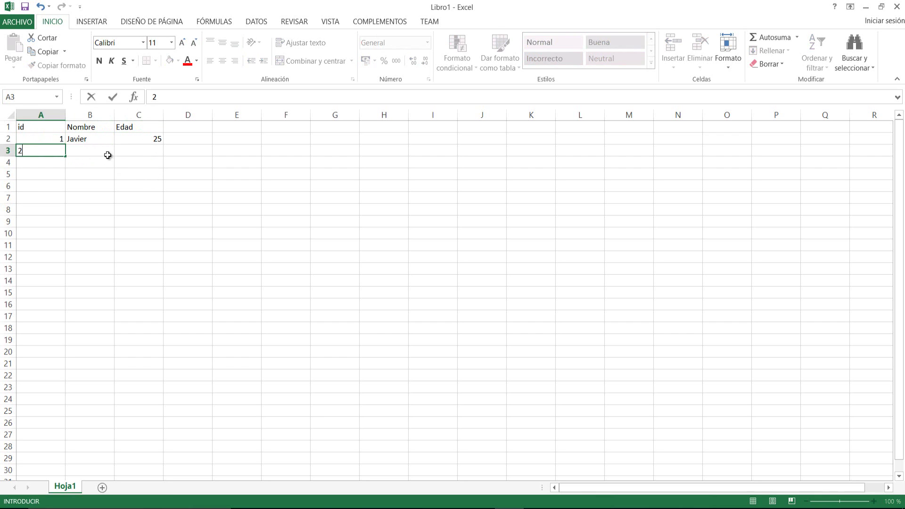
pyautogui.click(109, 156)
pyautogui.write('Alberto')
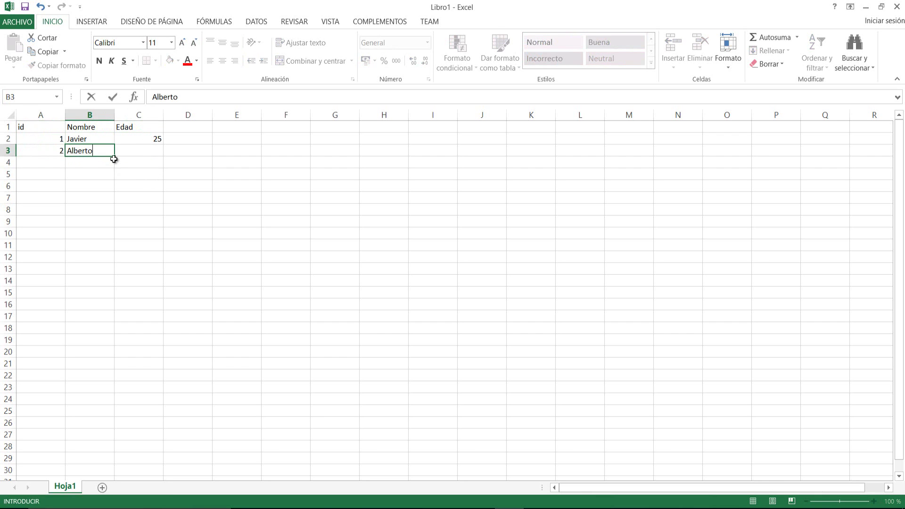
pyautogui.press('Tab')
pyautogui.write('22')
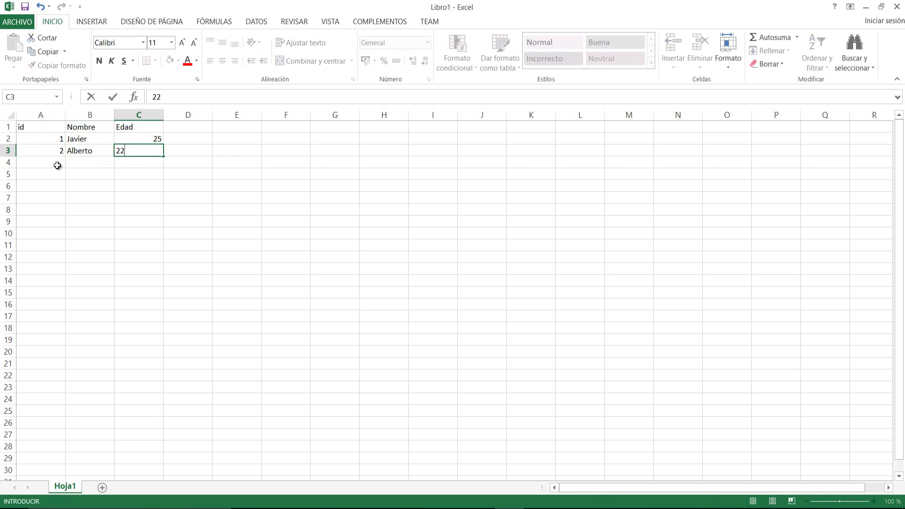
pyautogui.click(57, 163)
pyautogui.write('3')
pyautogui.click(87, 163)
pyautogui.write('Sa')
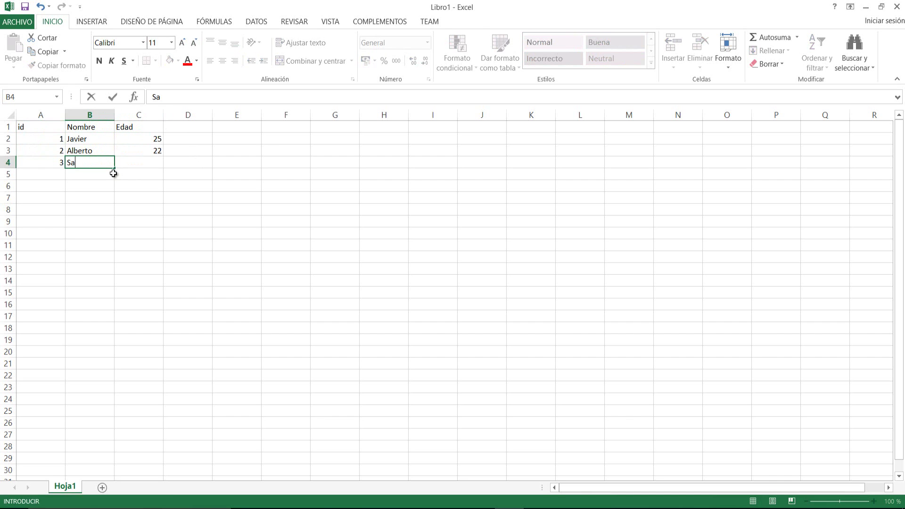
pyautogui.write('ra')
pyautogui.click(169, 163)
pyautogui.click(153, 163)
pyautogui.write('1')
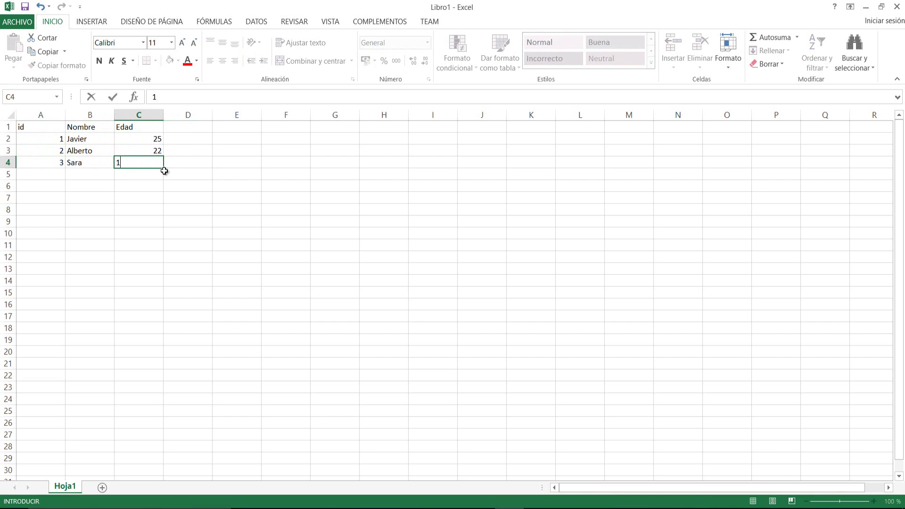
pyautogui.write('7')
# Step: Fill rows 5–6 with ids 4 and 5, each user's name, and ages 40 and 45
pyautogui.click(56, 176)
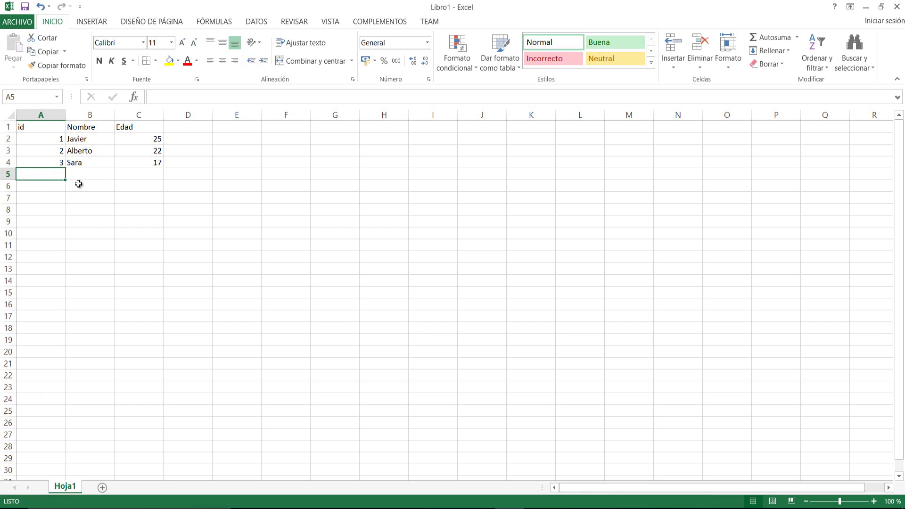
pyautogui.write('4')
pyautogui.click(91, 176)
pyautogui.write('Fernando')
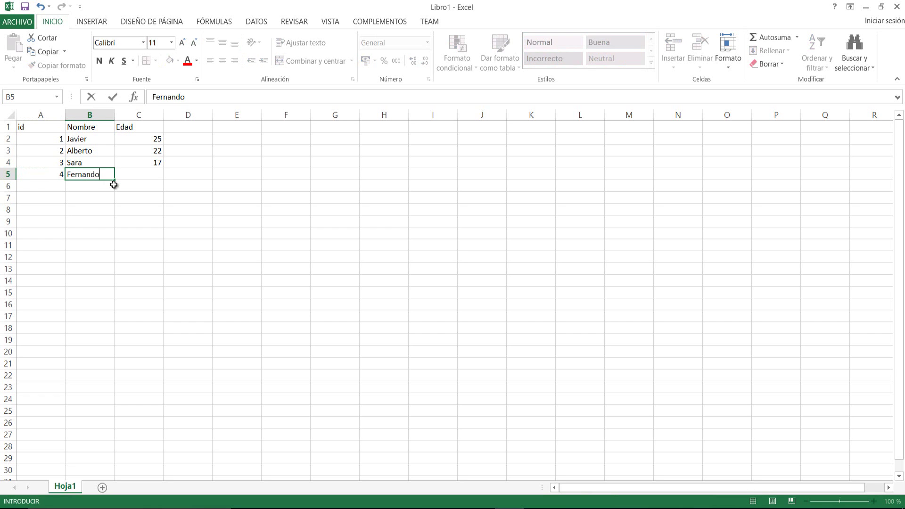
pyautogui.press('Tab')
pyautogui.write('40')
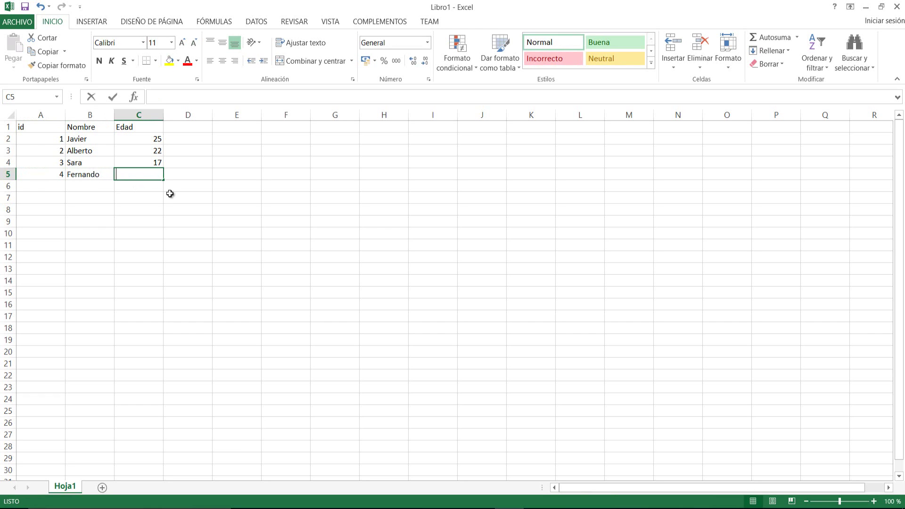
pyautogui.click(59, 186)
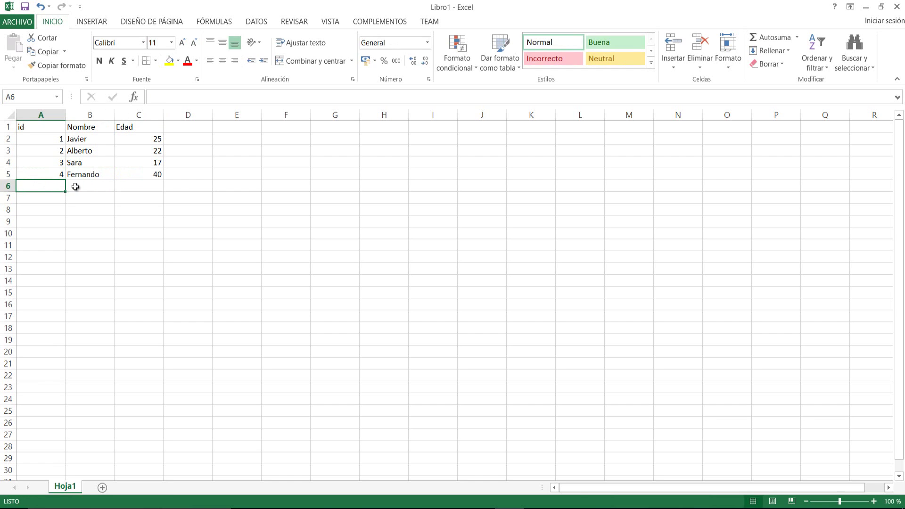
pyautogui.write('5')
pyautogui.click(92, 186)
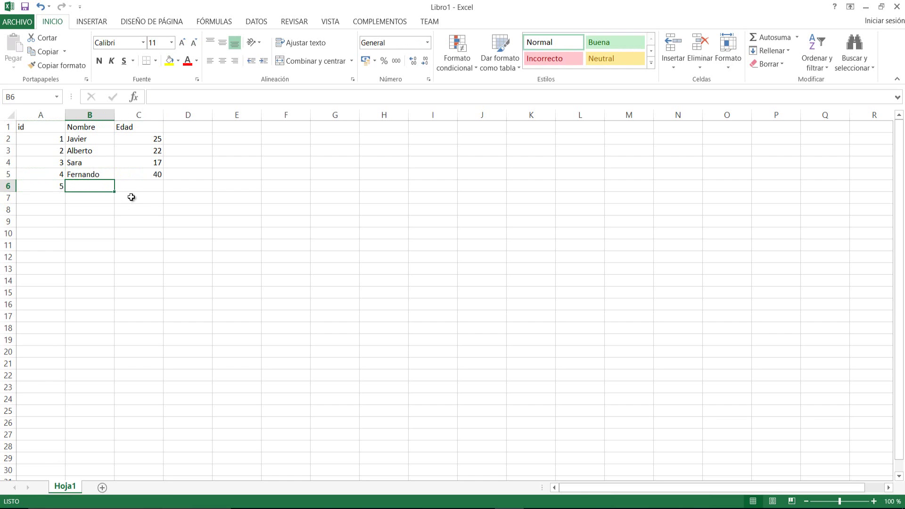
pyautogui.write('Laura')
pyautogui.press('Tab')
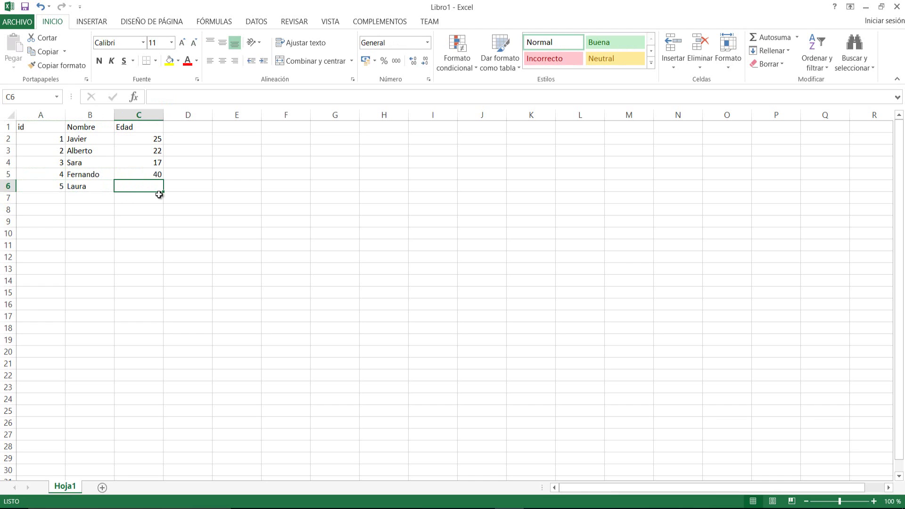
pyautogui.write('45')
pyautogui.click(191, 208)
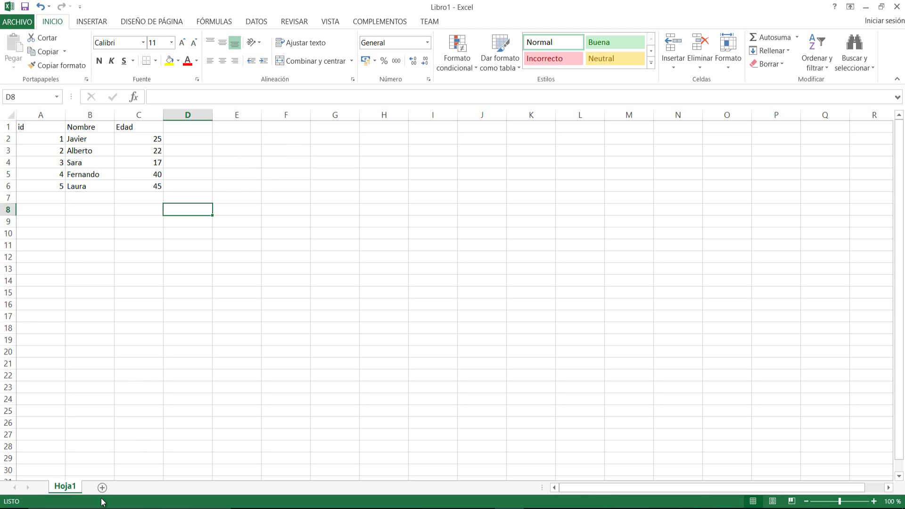
# Step: Rename the Hoja1 sheet tab to 'Usuarios'
pyautogui.doubleClick(70, 490)
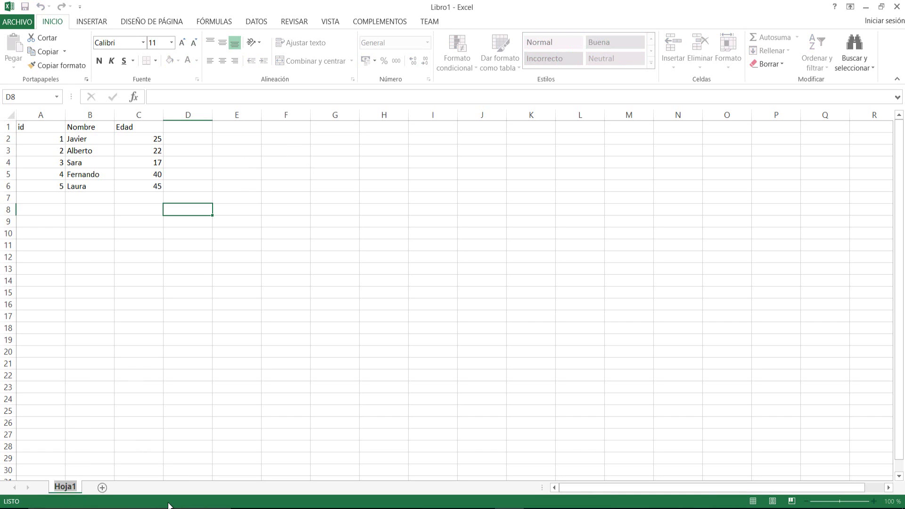
pyautogui.press('BackSpace')
pyautogui.write('Usuarios')
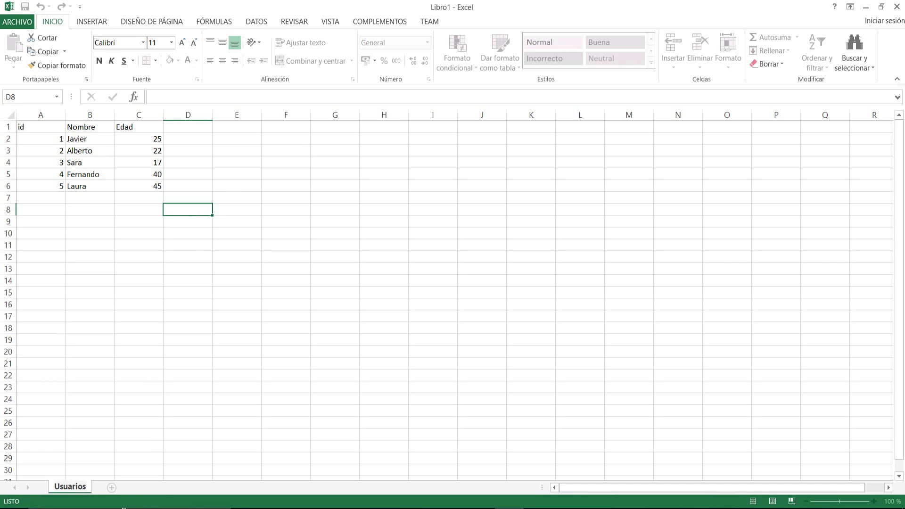
pyautogui.click(167, 426)
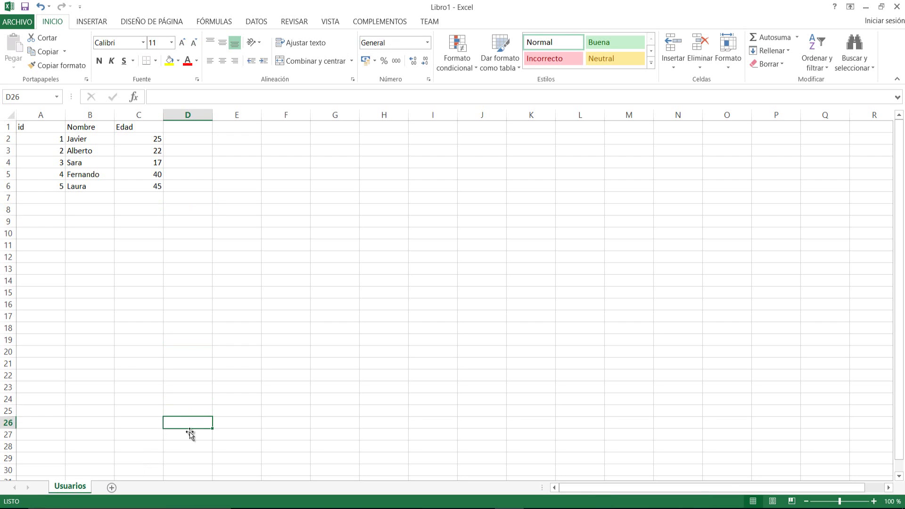
# Step: Save the workbook as Libro1.xlsx in Escritorio > Youtube > Excel BD
pyautogui.click(24, 7)
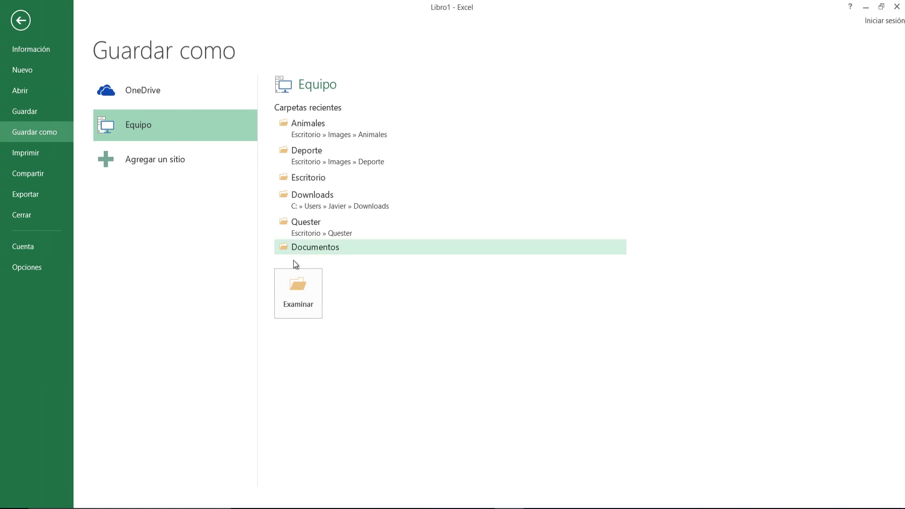
pyautogui.click(300, 273)
pyautogui.click(50, 116)
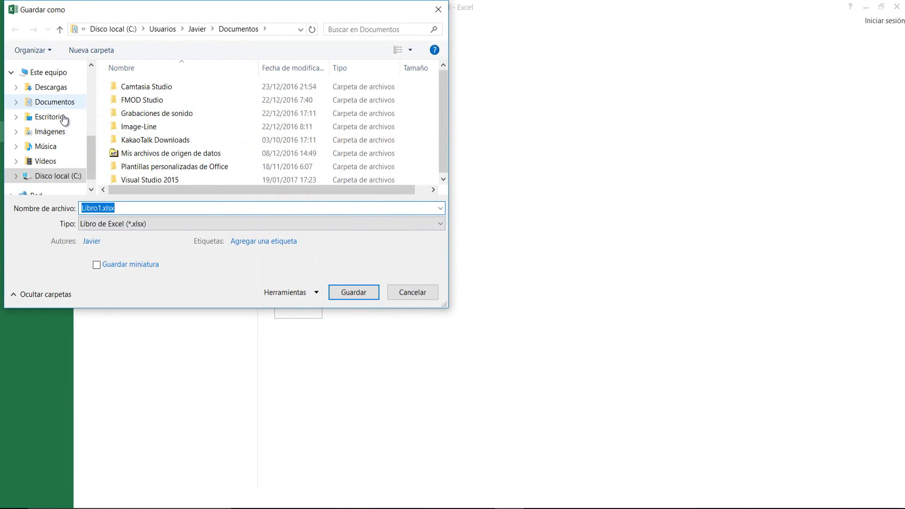
pyautogui.click(198, 117)
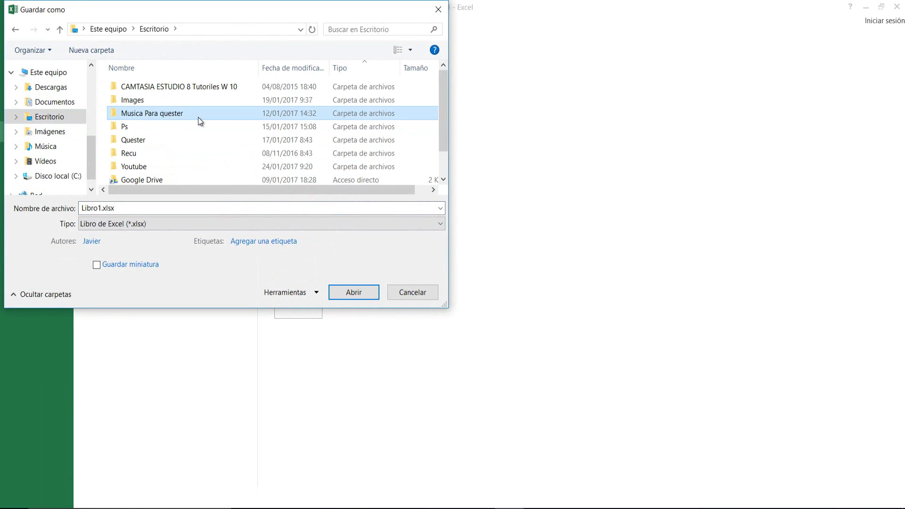
pyautogui.doubleClick(168, 166)
pyautogui.doubleClick(159, 104)
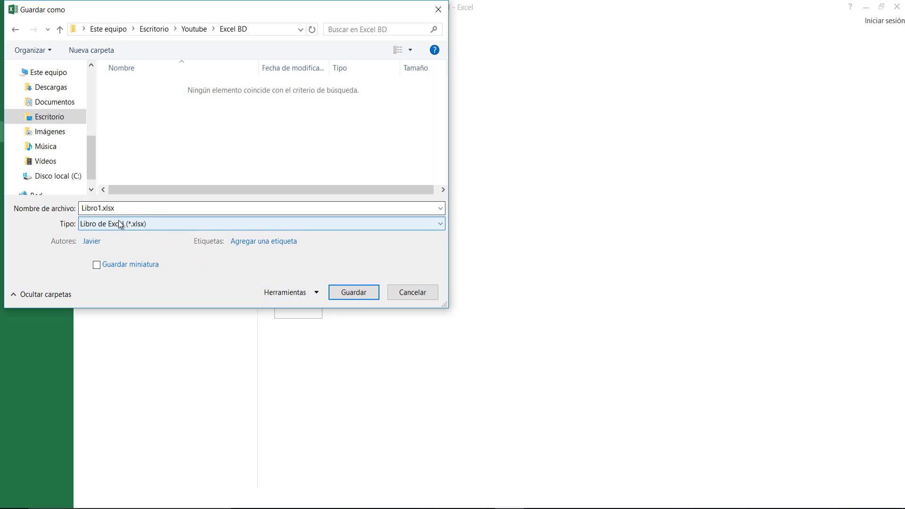
pyautogui.click(355, 292)
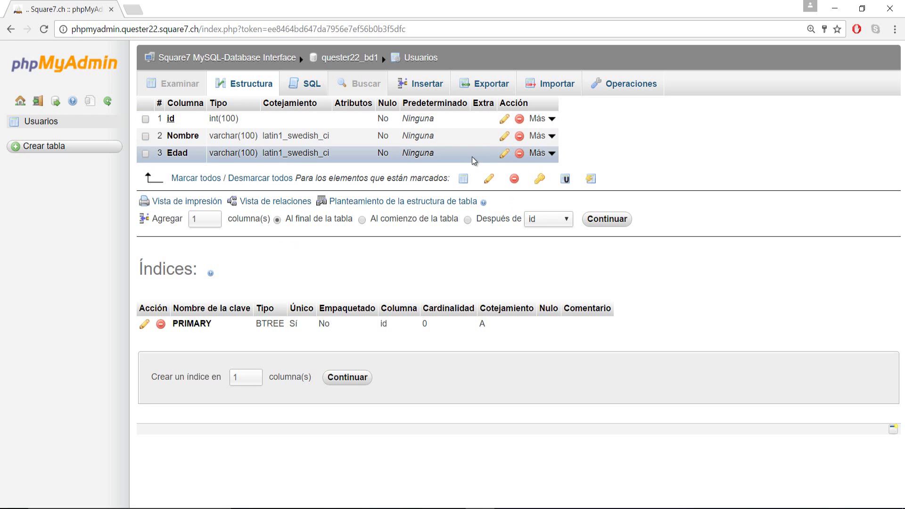
# Step: On the Usuarios table's Importar page, select Libro1.xlsx from Youtube > Excel BD as the import file
pyautogui.click(540, 83)
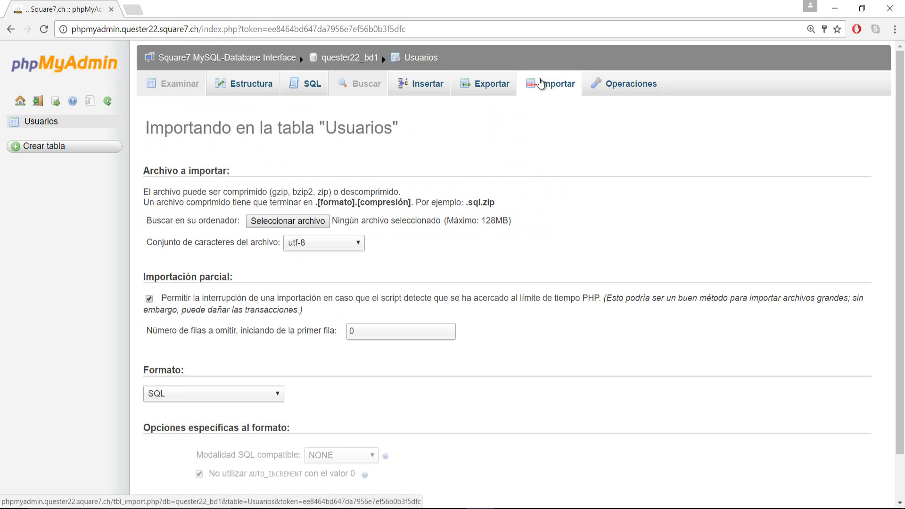
pyautogui.scroll(-1, 217, 118)
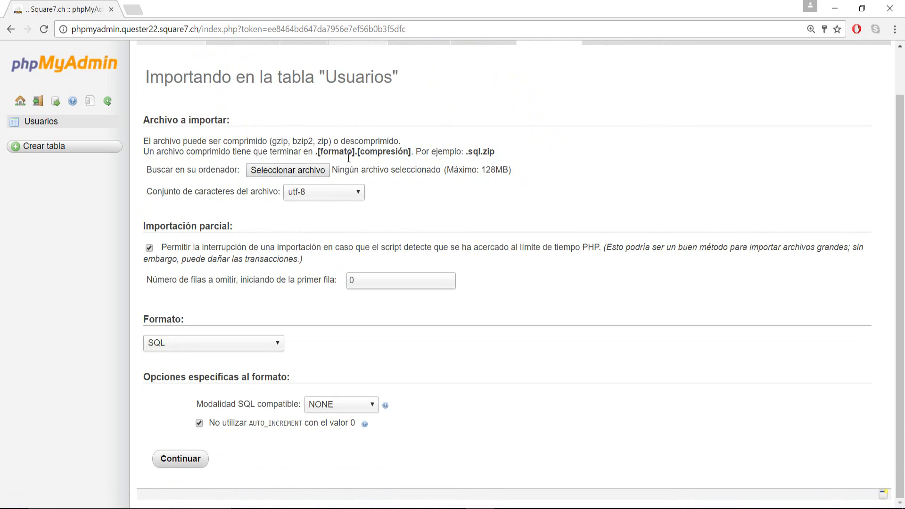
pyautogui.scroll(1, 315, 214)
pyautogui.click(314, 219)
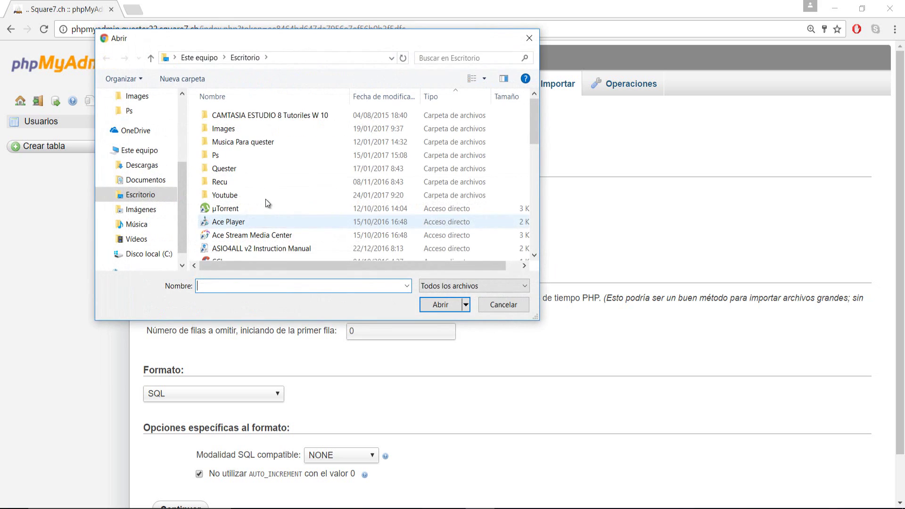
pyautogui.doubleClick(264, 195)
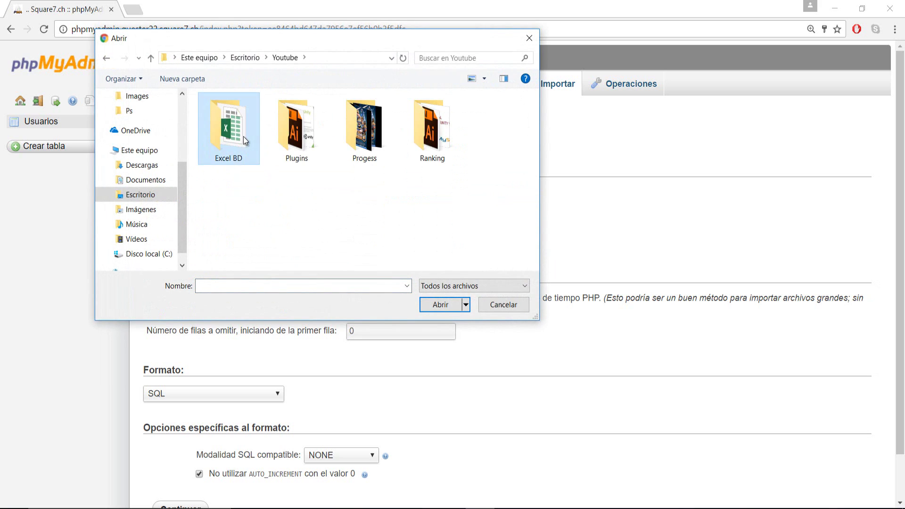
pyautogui.doubleClick(231, 137)
pyautogui.doubleClick(273, 118)
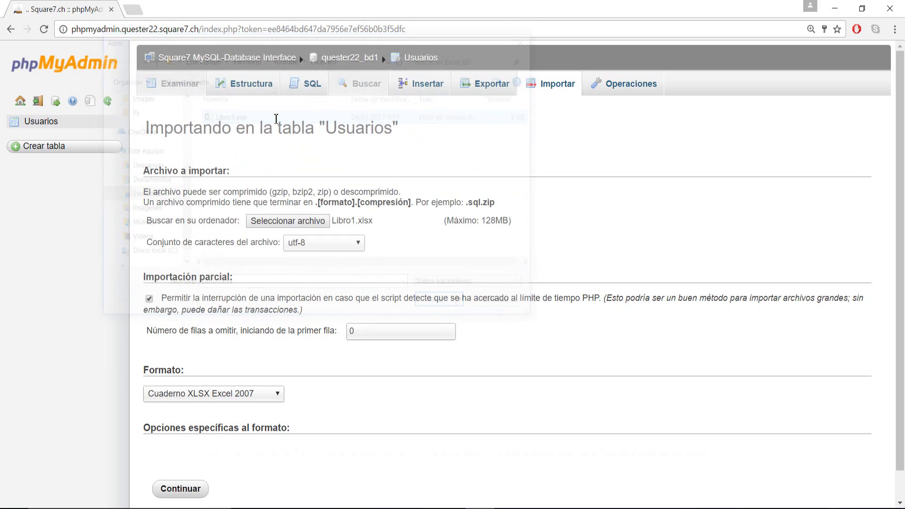
pyautogui.scroll(-1, 345, 228)
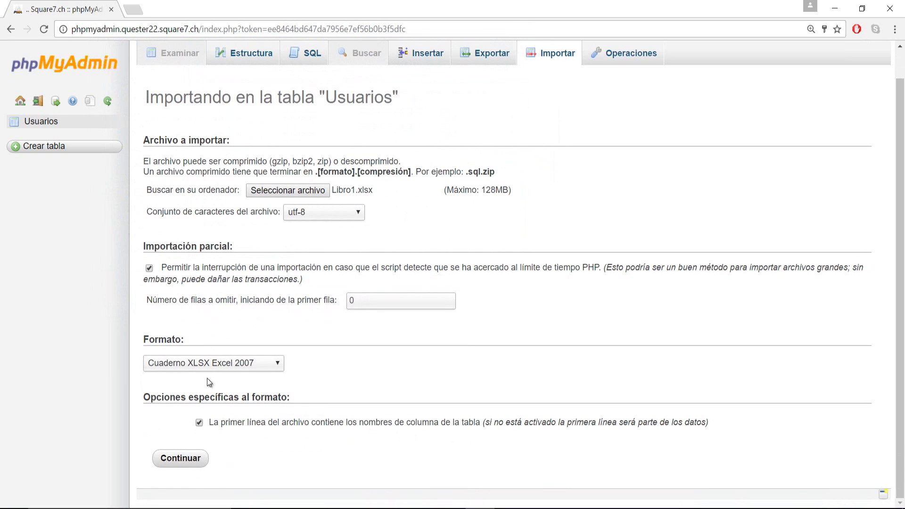
# Step: Run the Libro1.xlsx import and view the five imported user rows in Examinar
pyautogui.click(184, 462)
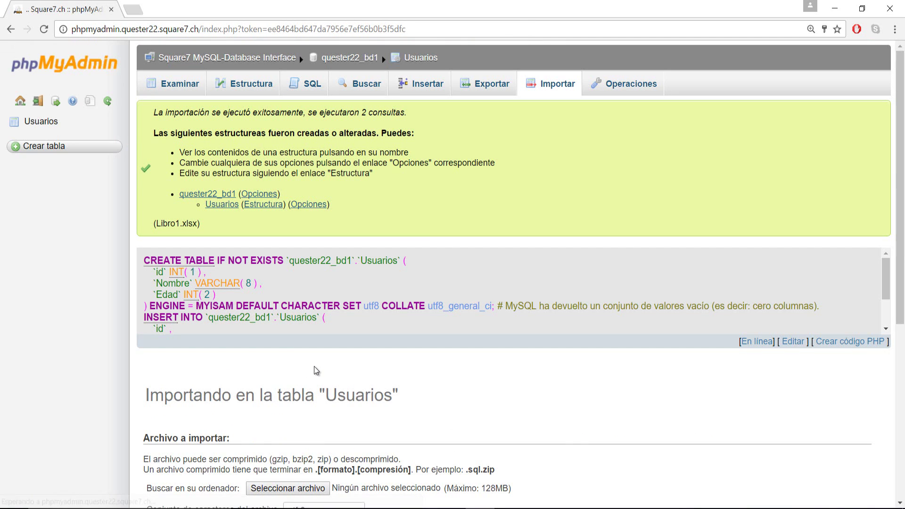
pyautogui.moveTo(175, 133); pyautogui.dragTo(412, 128)
pyautogui.click(188, 93)
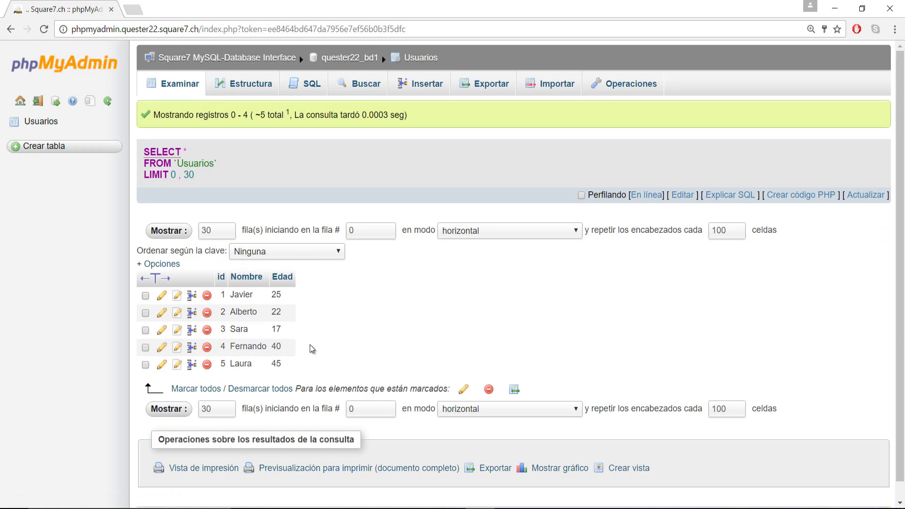
pyautogui.moveTo(305, 361); pyautogui.dragTo(230, 298)
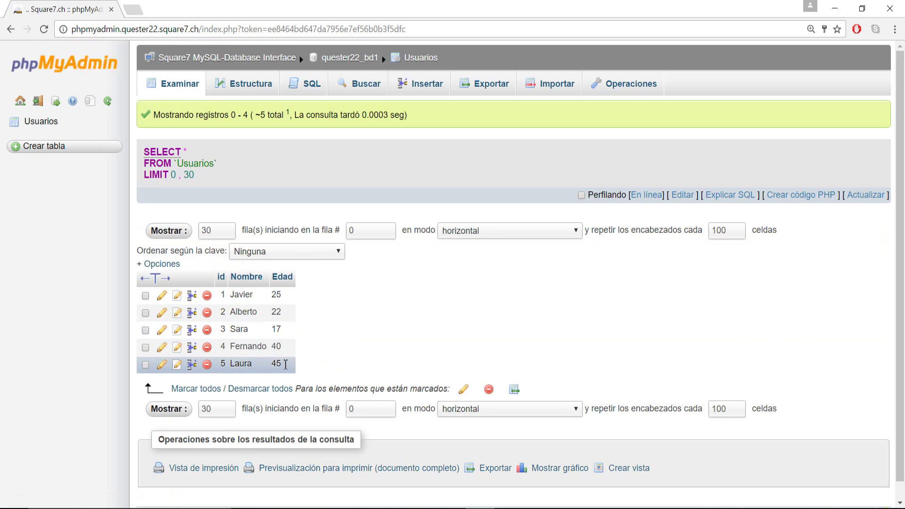
pyautogui.click(355, 299)
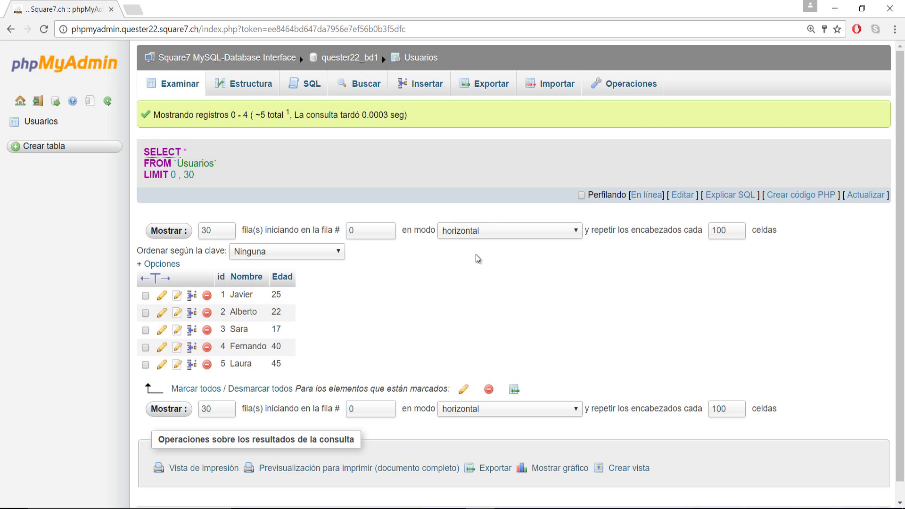
# Step: Glance at the Insertar form and the Excel sheet, then return to the Usuarios Importar page
pyautogui.click(430, 88)
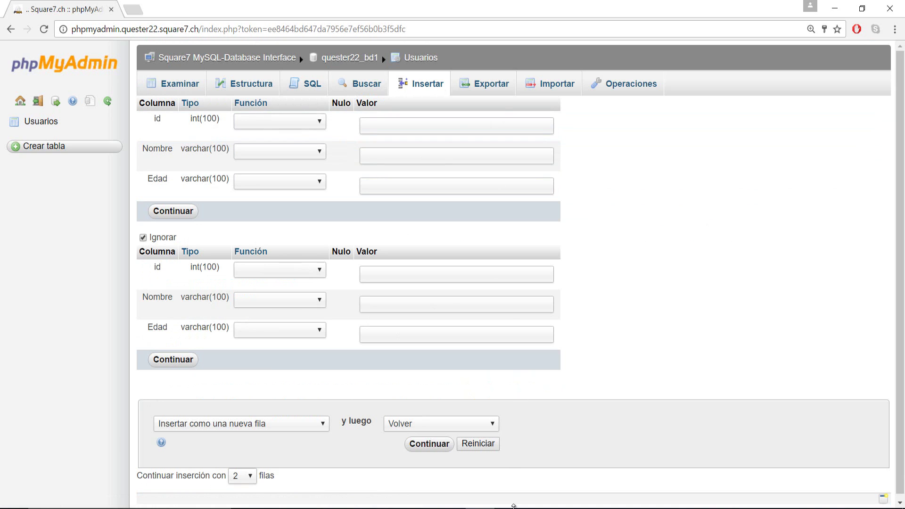
pyautogui.click(507, 464)
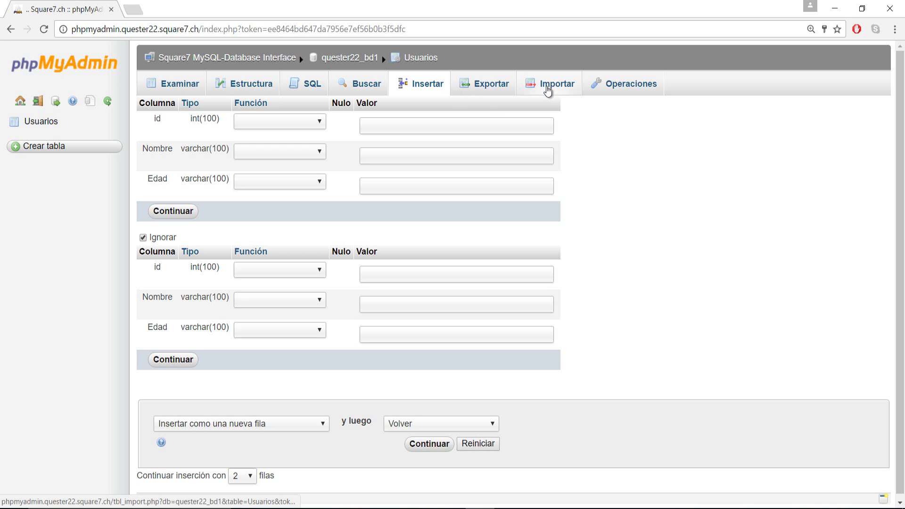
pyautogui.click(546, 86)
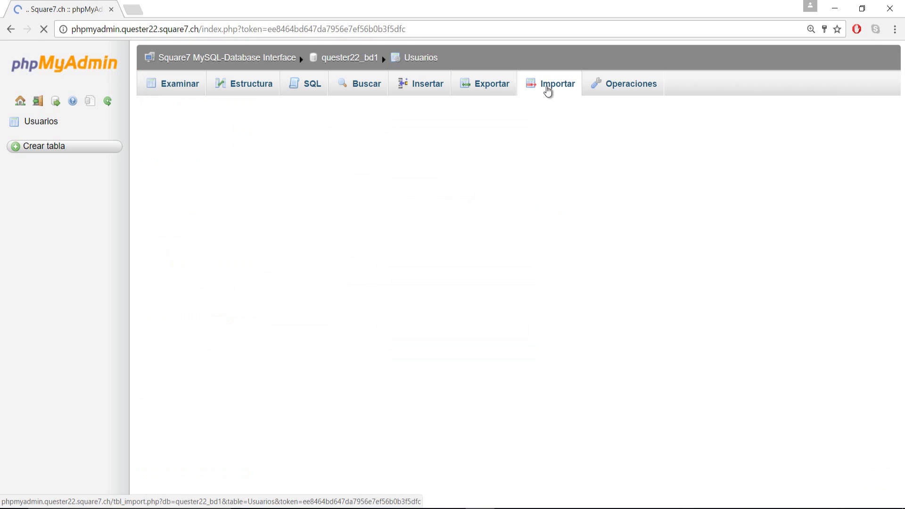